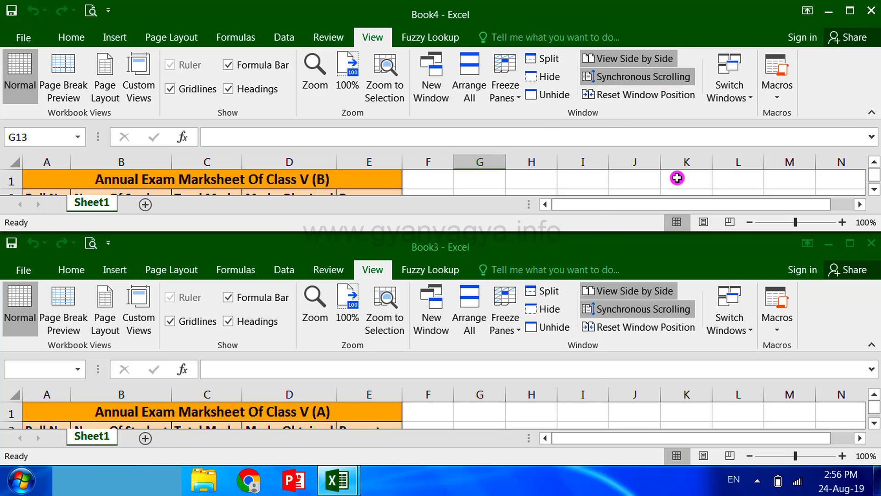
Collapse the ribbon in the Book4 and Book3 windows and arrange the two windows vertically
click(871, 113)
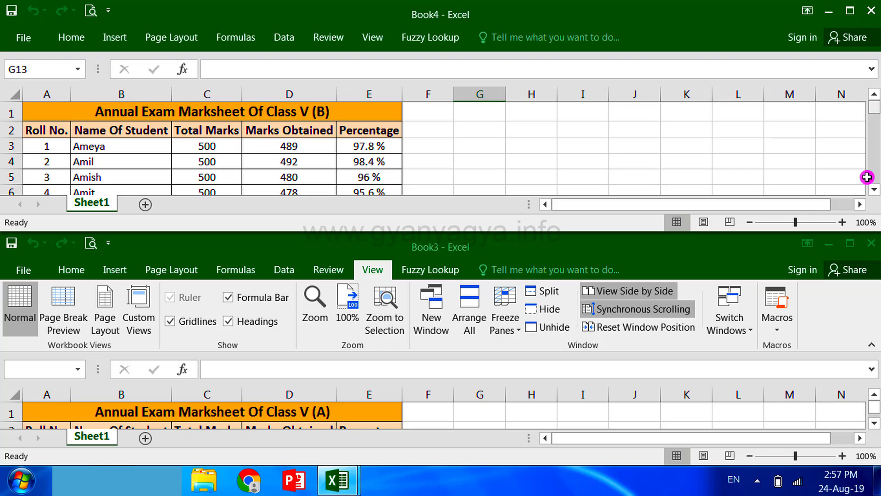
click(870, 345)
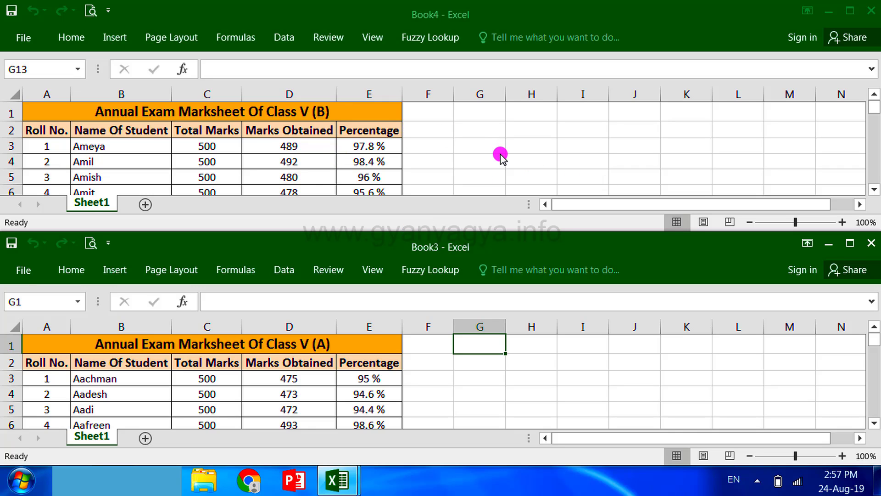
click(374, 38)
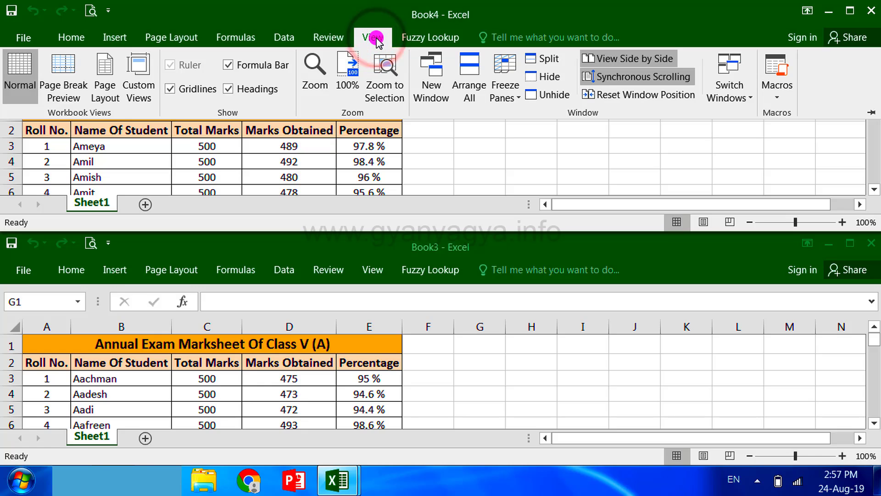
click(469, 94)
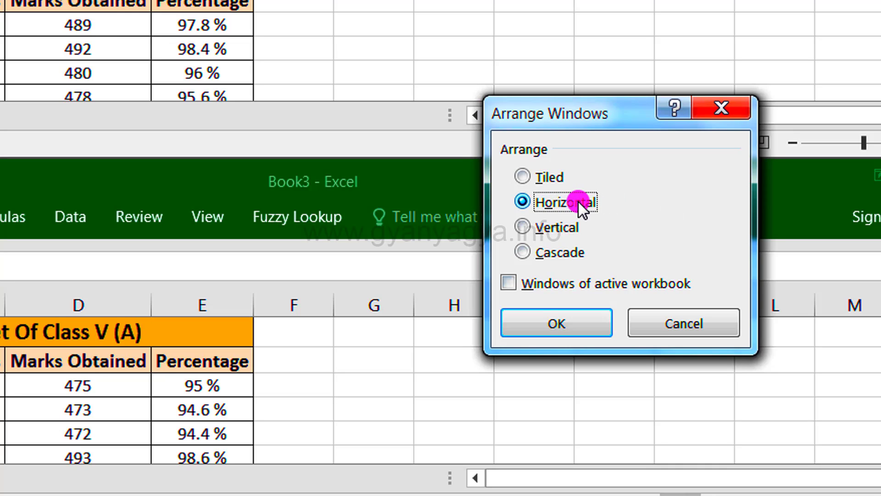
click(561, 226)
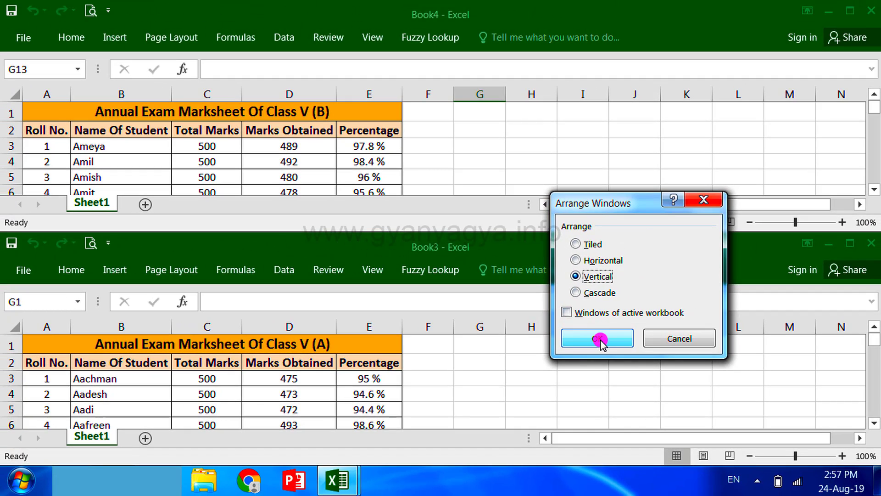
click(598, 340)
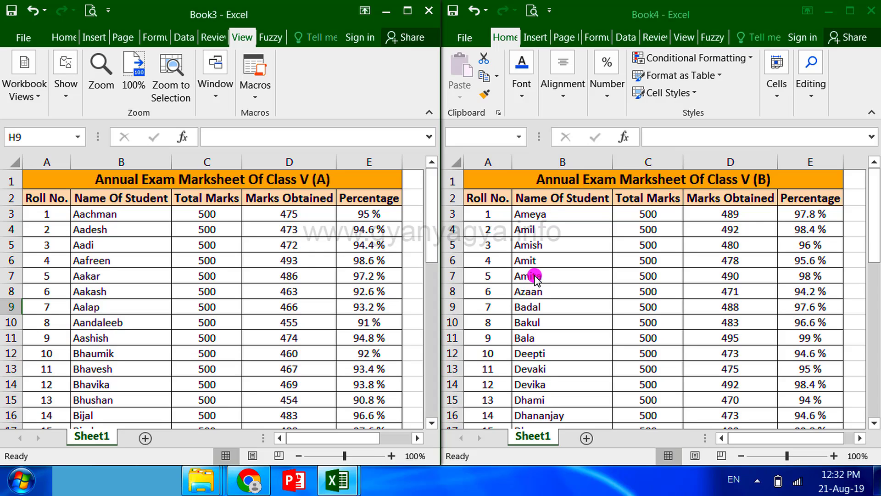
Scroll the two marksheets together, turn off Synchronous Scrolling for Book4, and scroll its marksheet independently
drag(432, 233, 432, 309)
drag(876, 327, 877, 224)
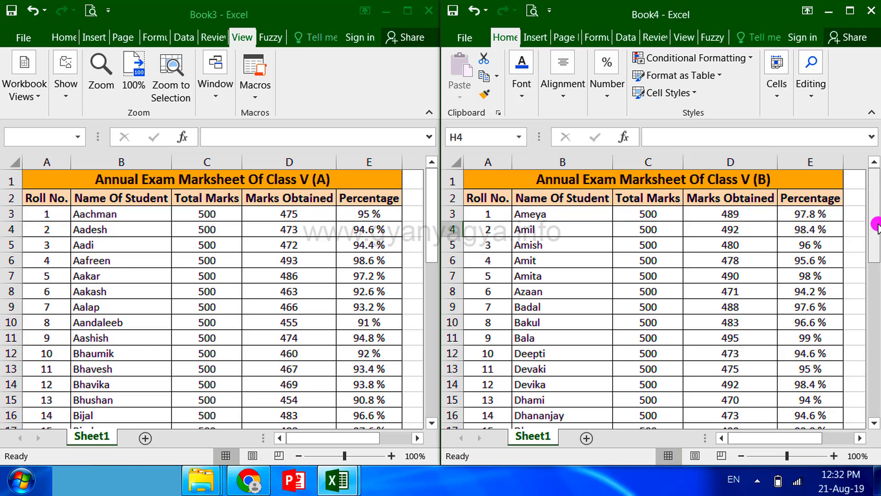
click(693, 42)
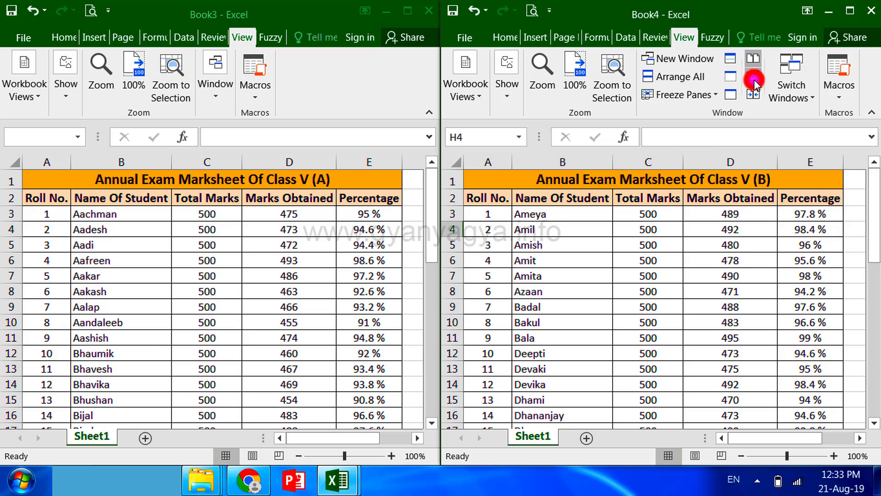
click(754, 82)
click(798, 167)
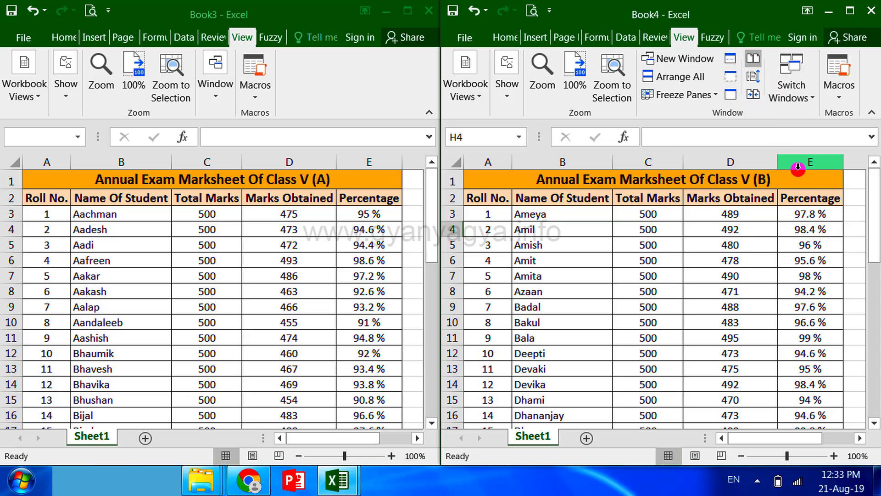
drag(871, 220, 873, 187)
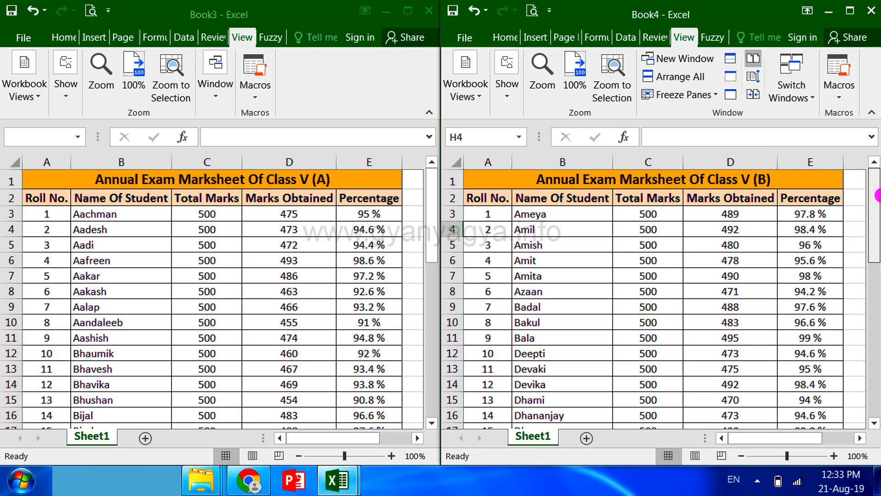
Reset the position of the compared windows and turn off View Side by Side
click(754, 97)
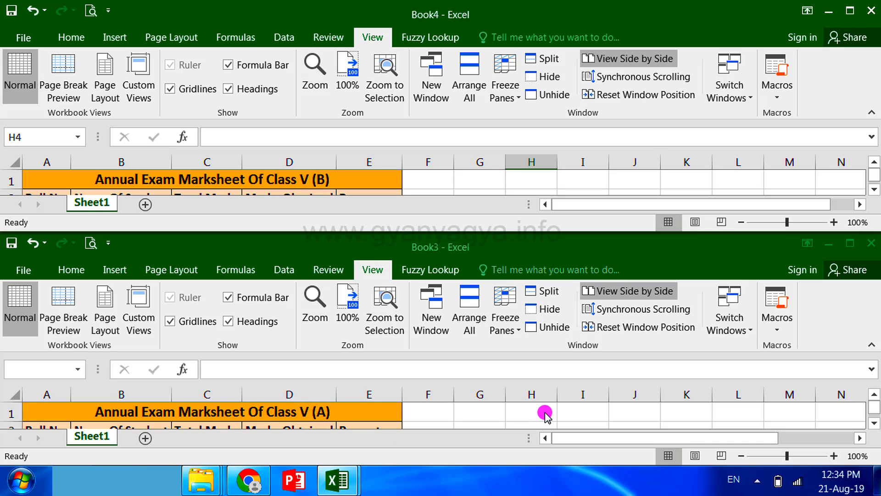
click(637, 64)
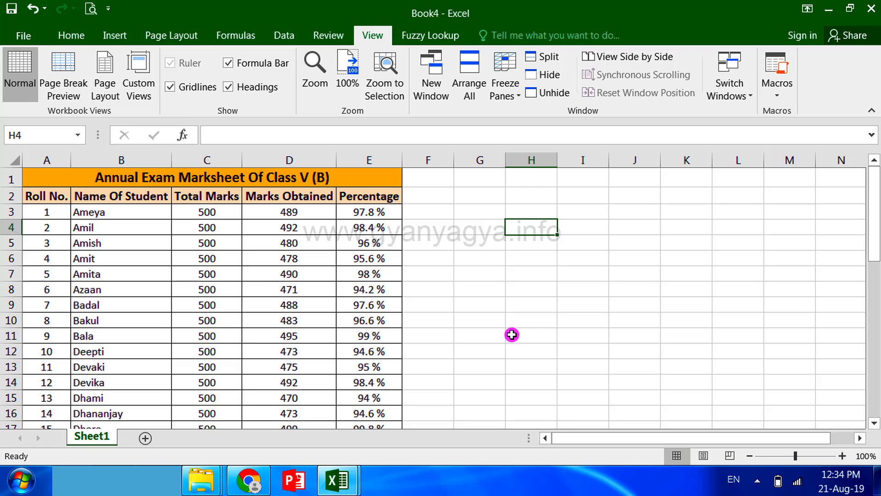
Switch to the Book3 workbook and arrange all open workbook windows as Tiled
mouse_move(351, 483)
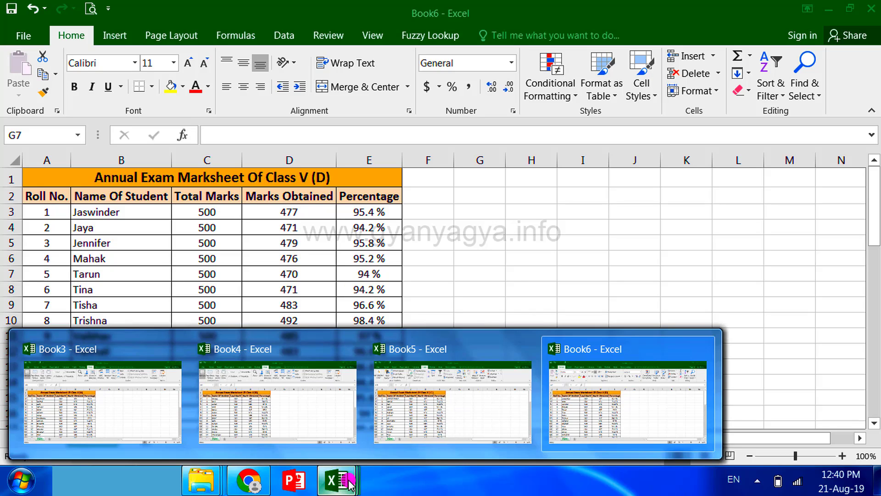
click(99, 385)
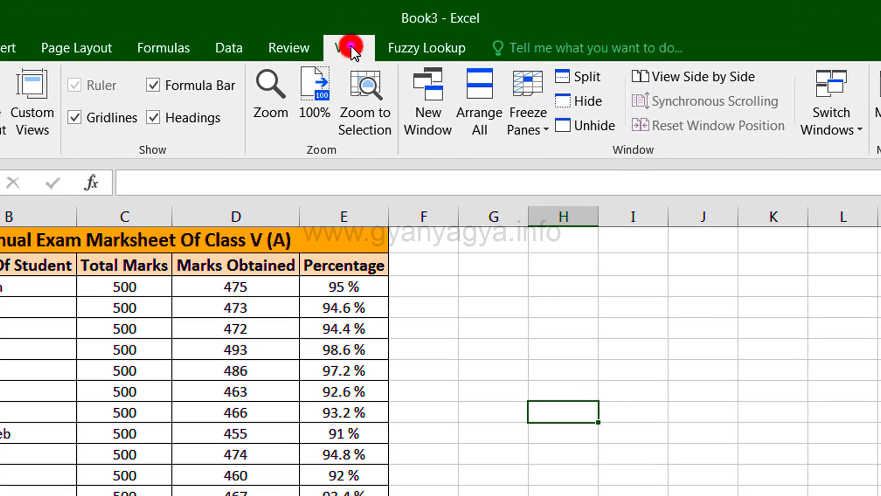
click(373, 35)
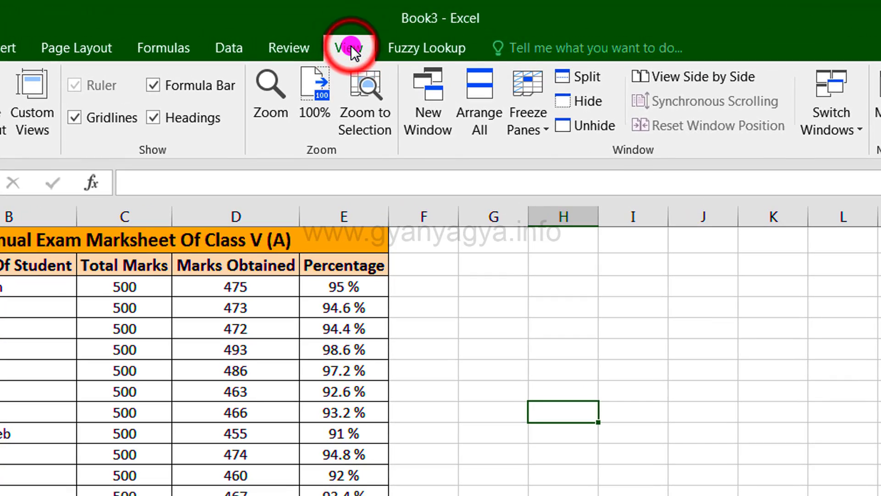
click(477, 98)
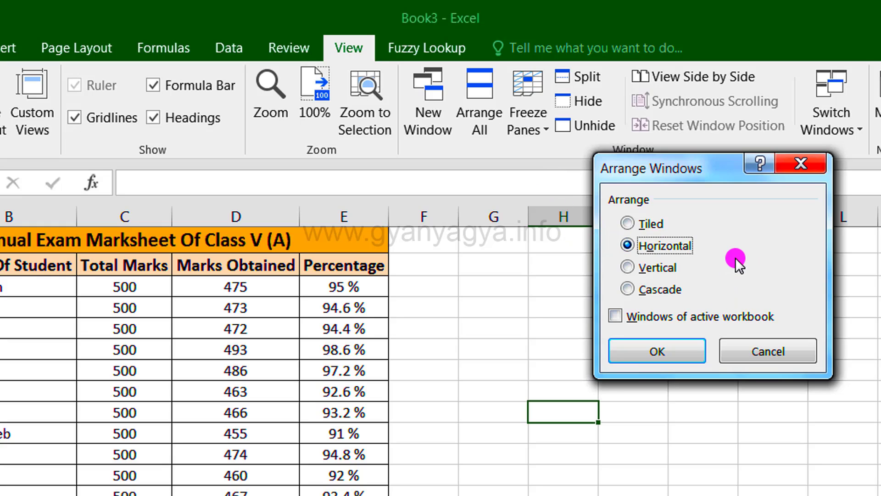
click(651, 223)
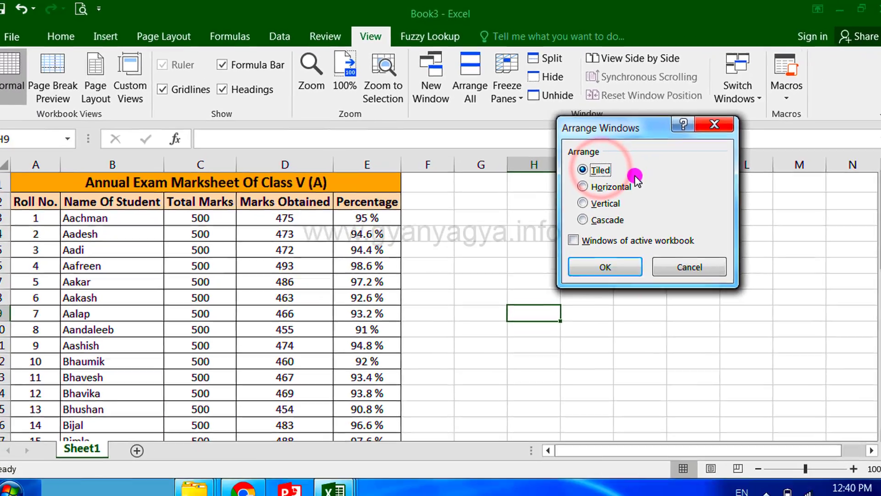
click(642, 351)
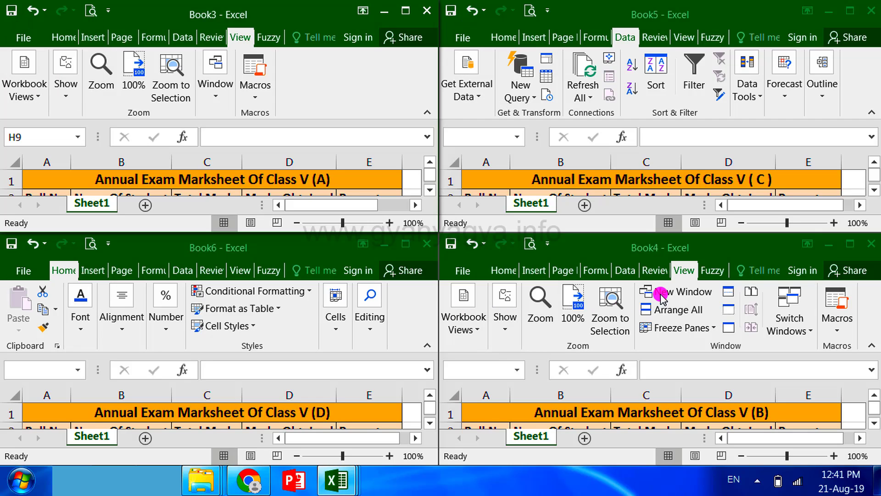
Rearrange all open workbook windows as Cascade from the Book4 window
click(671, 310)
click(671, 310)
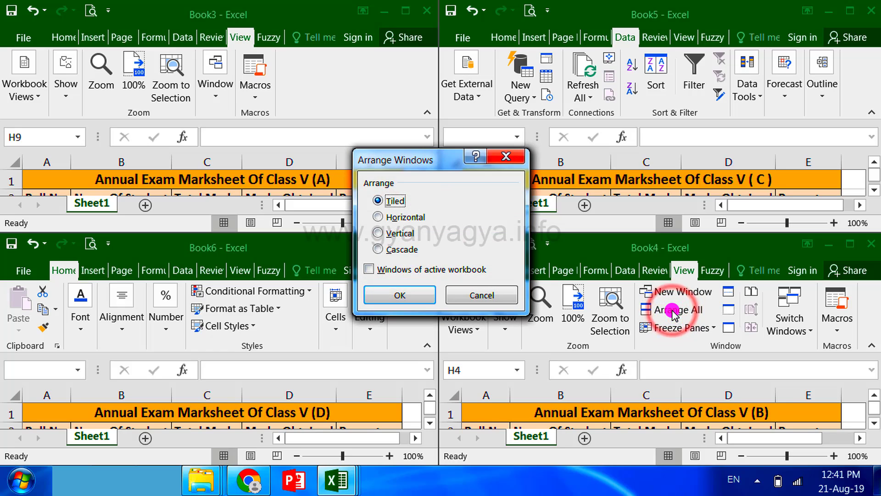
click(415, 250)
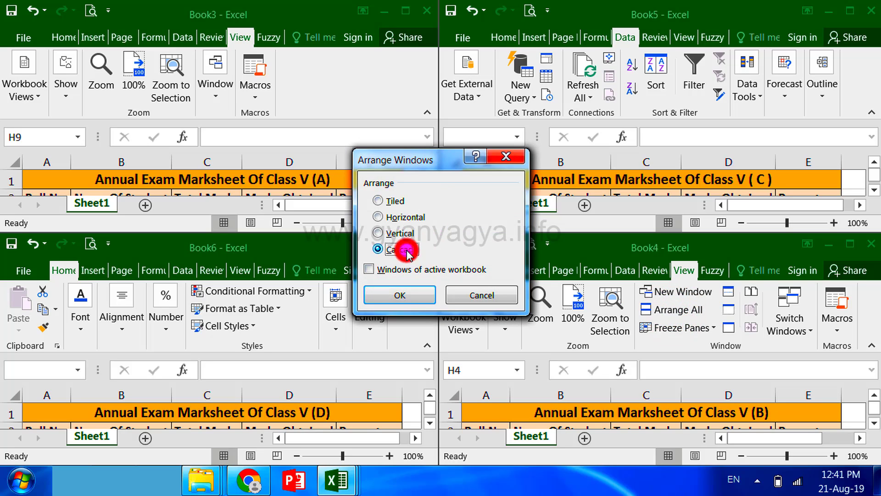
click(400, 296)
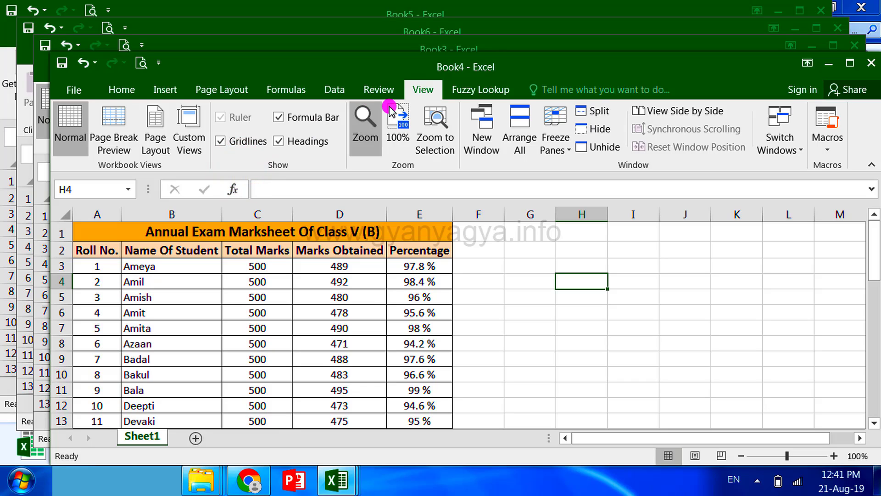
Bring the cascaded Book3, Book6, Book5 and Book4 windows to the front one after another
click(409, 45)
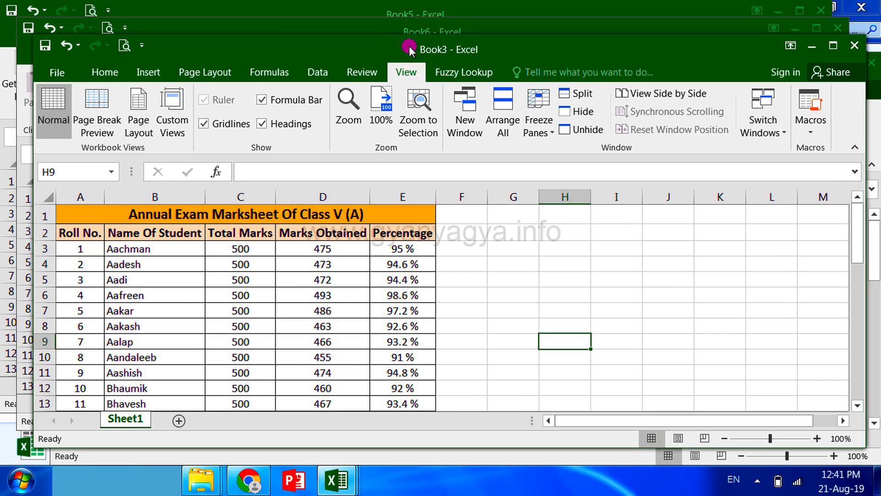
click(401, 32)
click(407, 14)
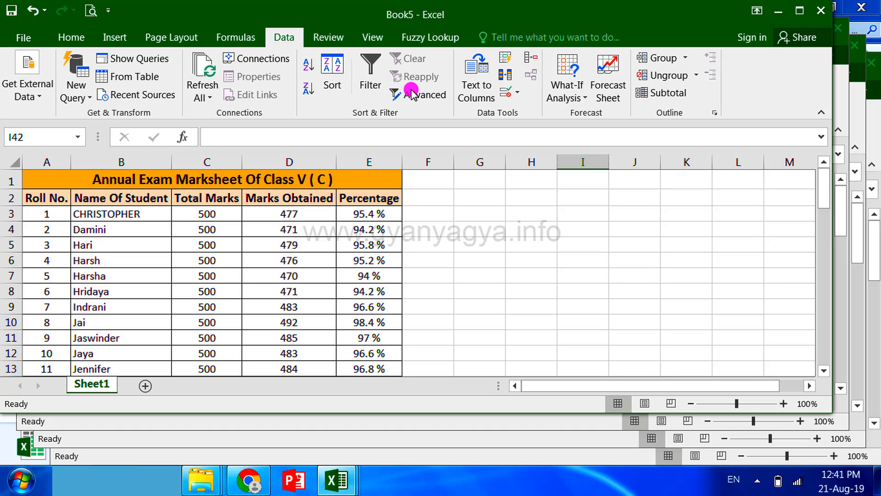
click(856, 140)
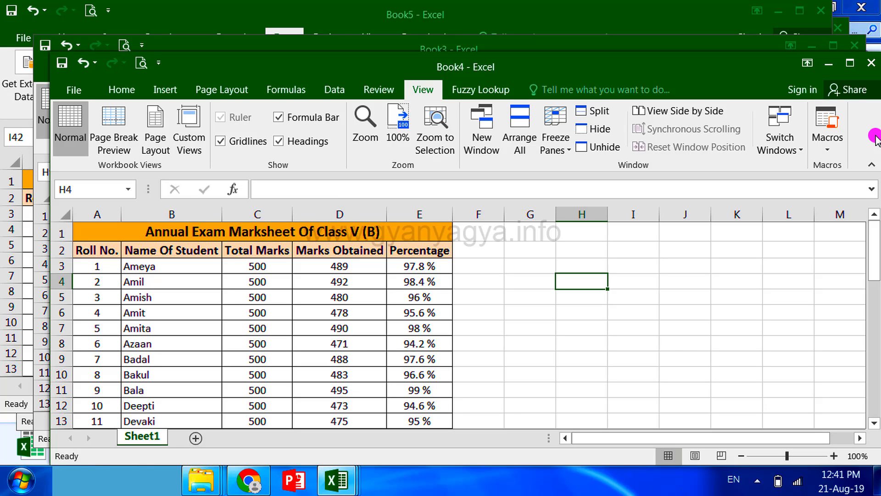
Close the Book5 and Book6 workbooks without saving their changes
click(820, 10)
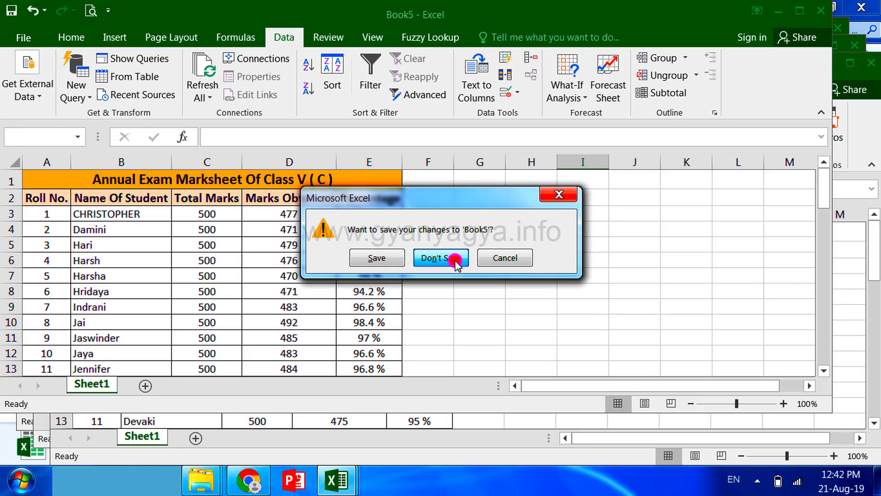
click(457, 257)
click(838, 28)
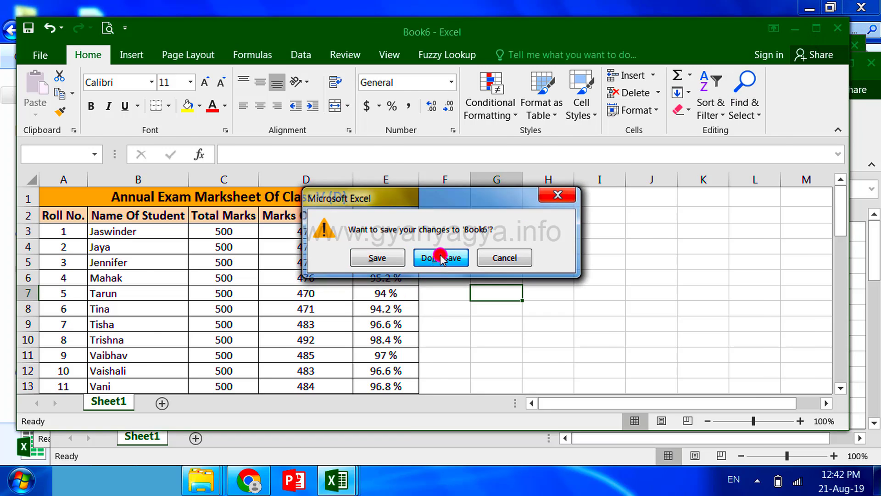
click(443, 257)
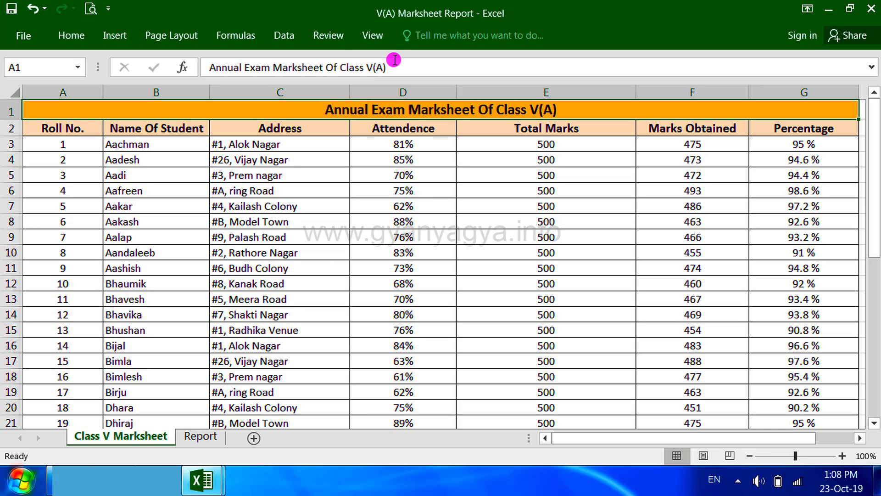
Open a new window of the V(A) Marksheet Report workbook and switch to its second window
click(380, 36)
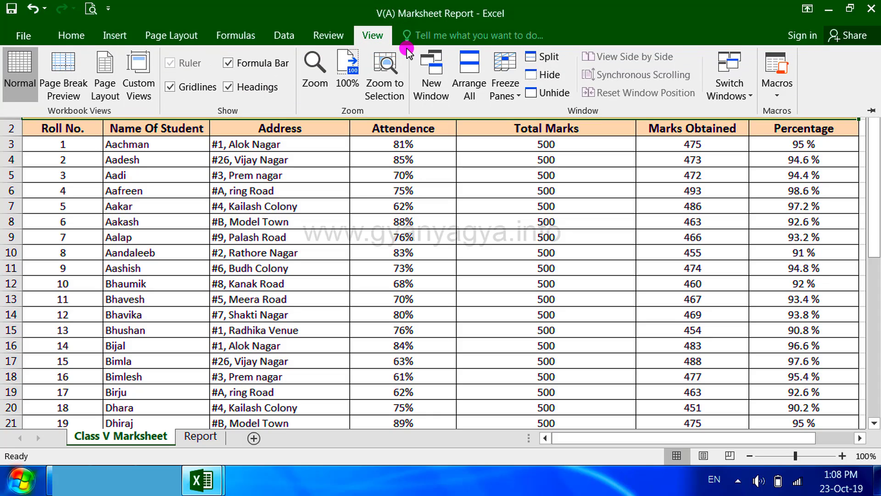
click(430, 82)
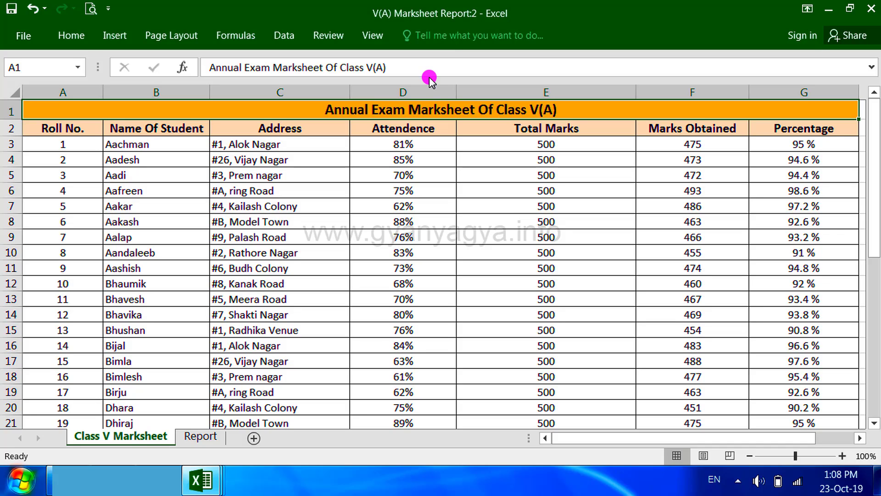
click(204, 481)
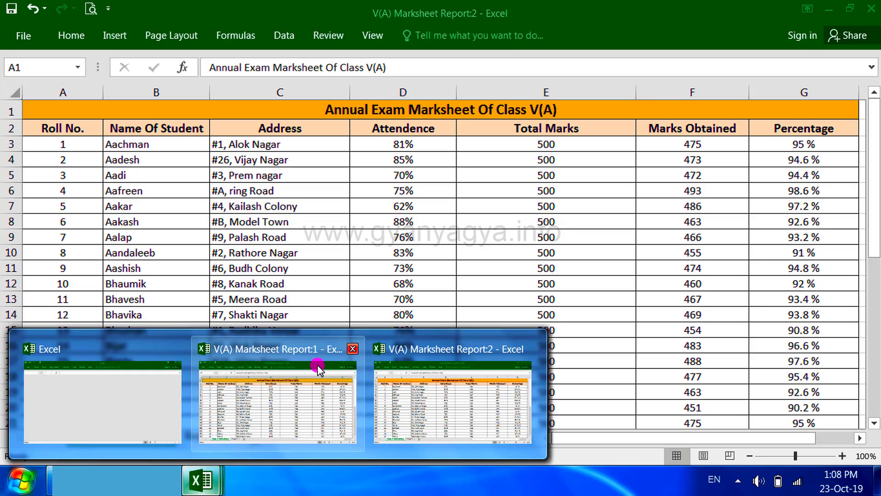
mouse_move(314, 356)
mouse_move(498, 360)
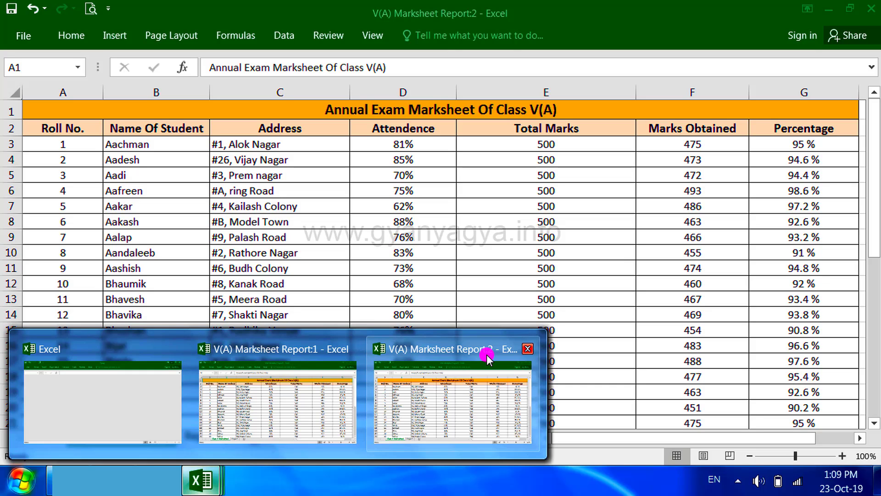
mouse_move(348, 385)
mouse_move(396, 388)
click(394, 388)
View the two V(A) Marksheet Report windows side by side and select the Class V Marksheet sheet in each
click(370, 36)
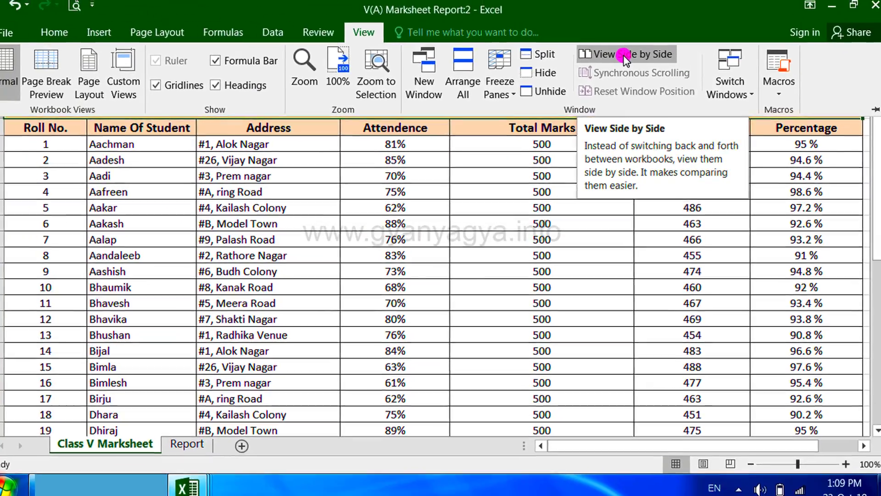
click(608, 34)
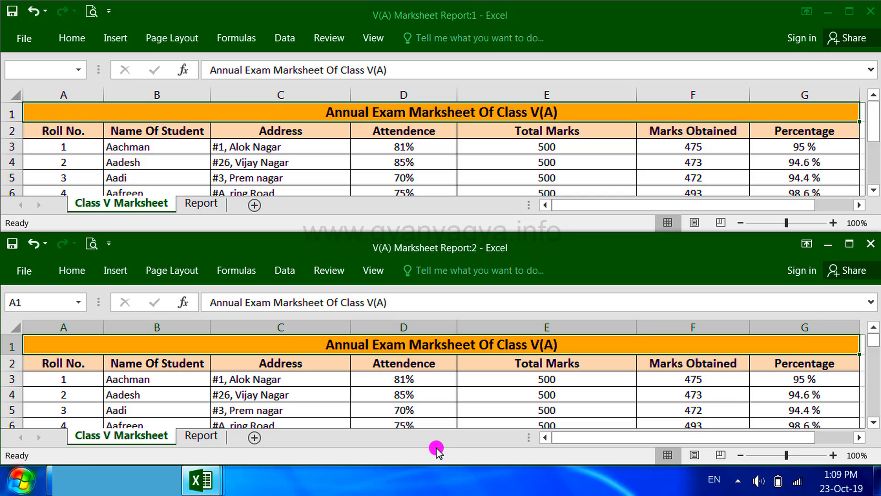
click(122, 203)
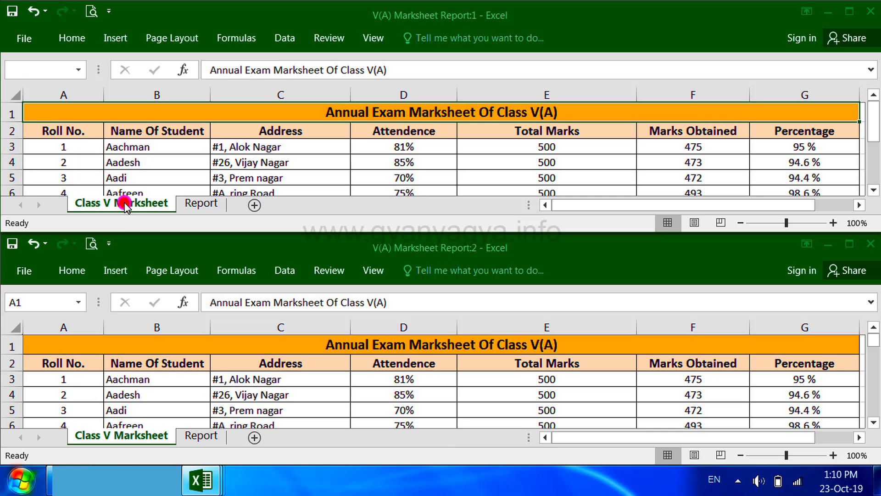
click(118, 441)
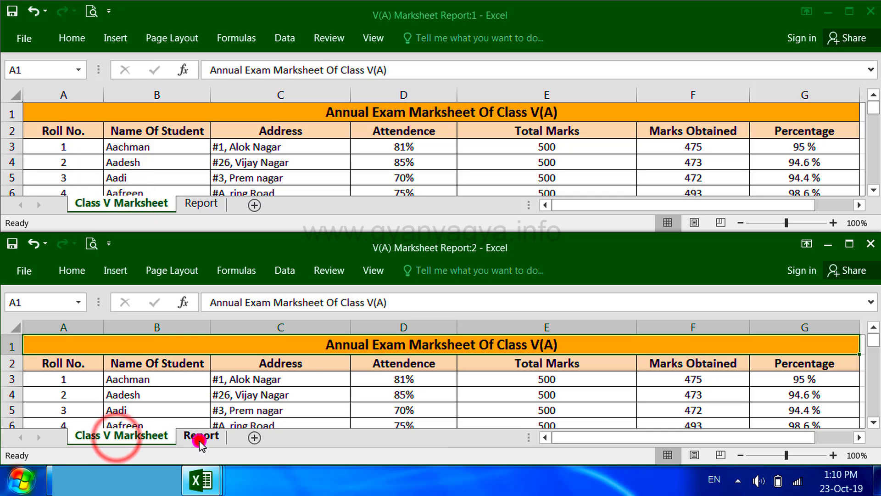
Show the Report sheet in the second V(A) Marksheet Report window and the Class V Marksheet sheet in the first window
click(199, 435)
click(205, 205)
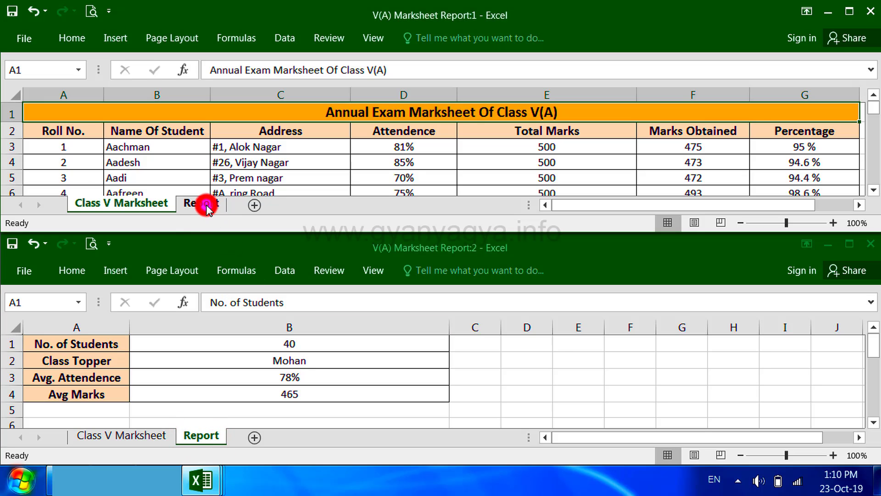
click(206, 206)
click(122, 203)
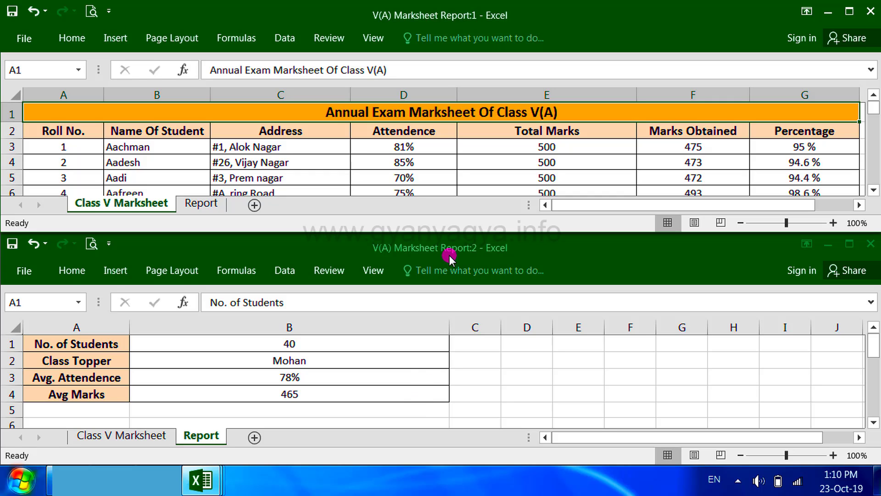
Close the first window of the V(A) Marksheet Report workbook and the remaining window too
click(374, 38)
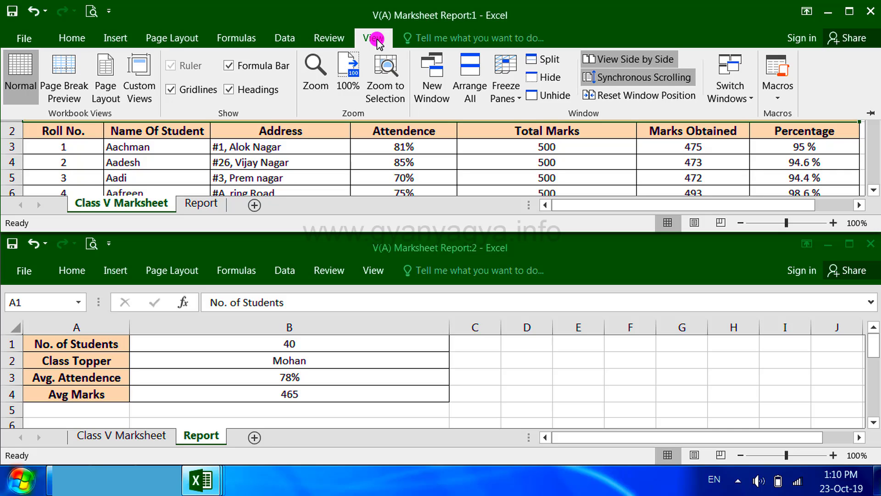
click(871, 11)
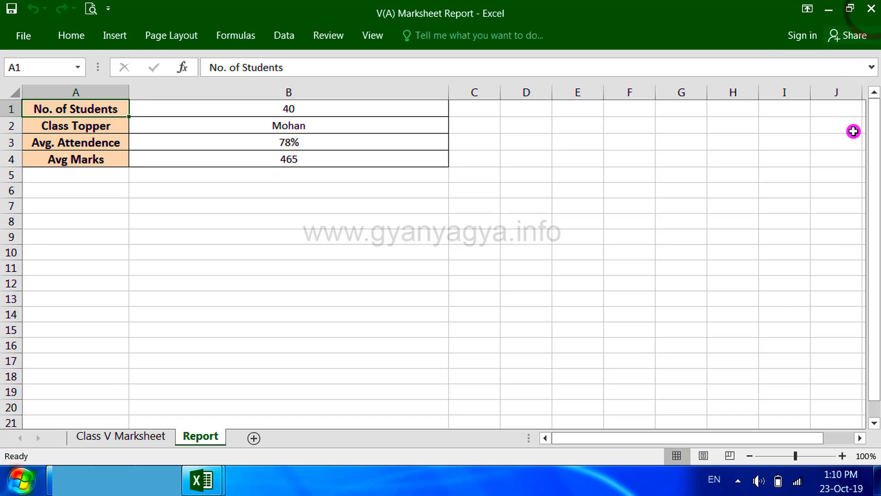
click(871, 9)
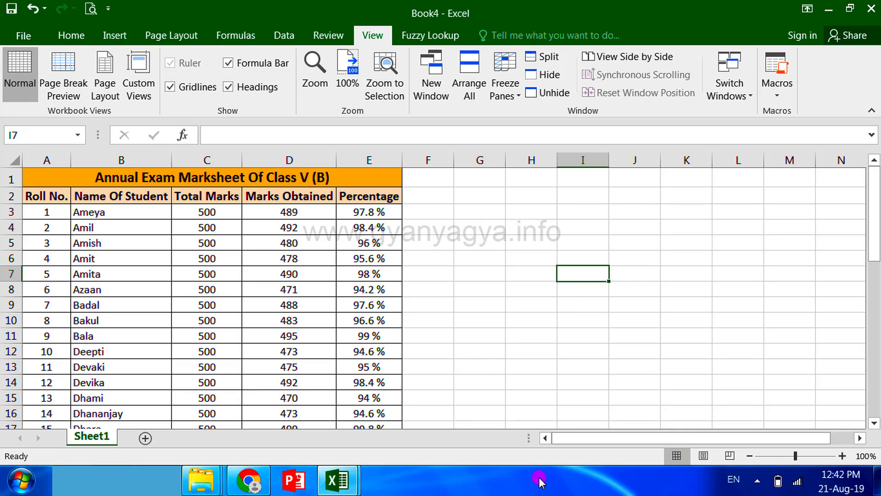
Arrange the Book4 and Book3 windows side by side with the Windows taskbar option, and undo that arrangement
right_click(539, 481)
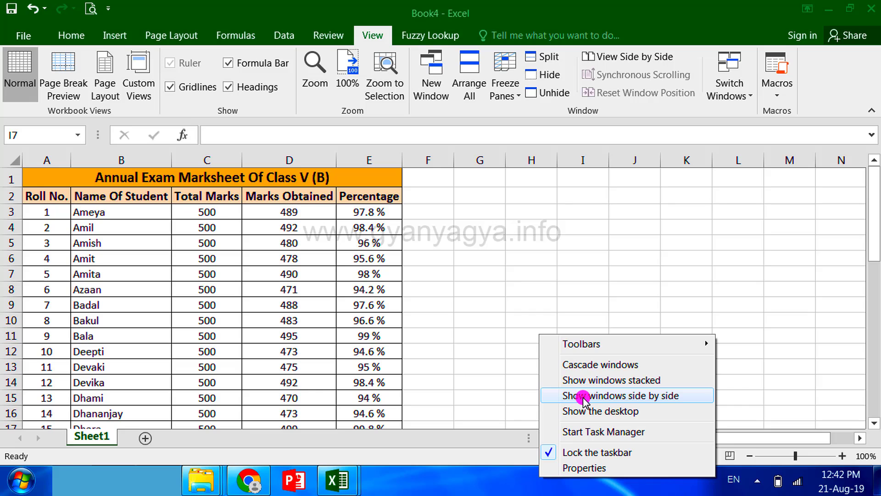
click(693, 398)
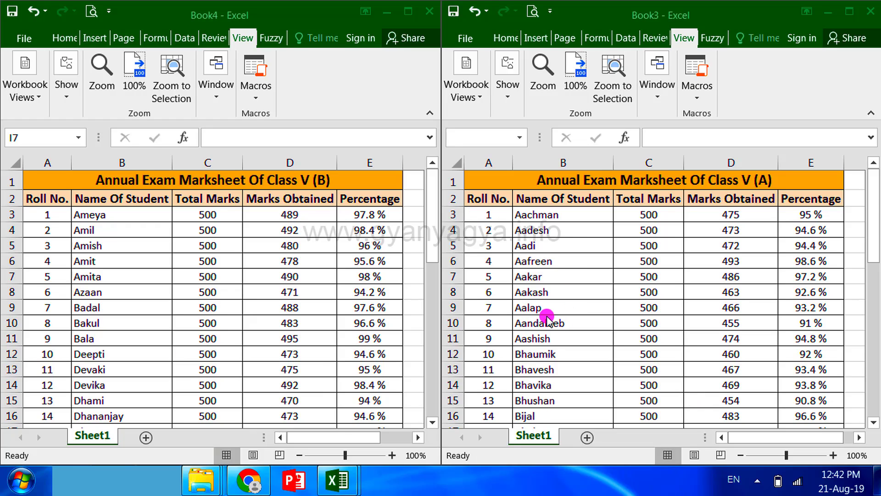
right_click(527, 480)
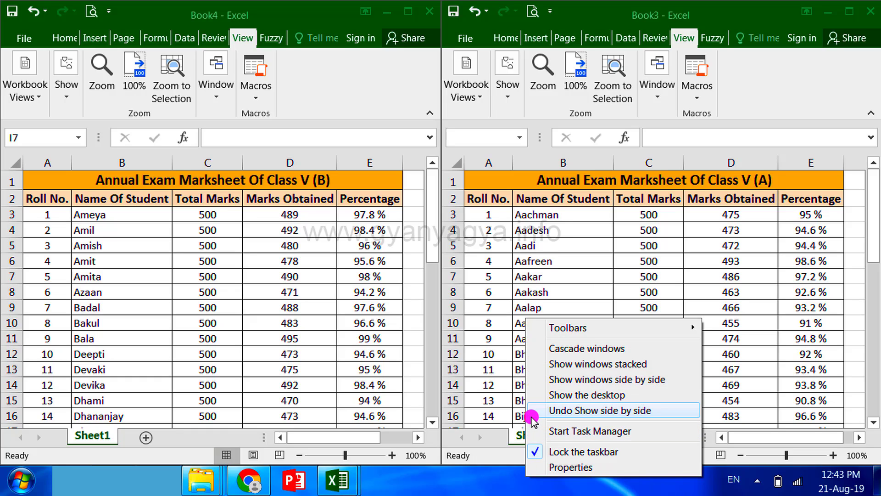
click(676, 409)
click(647, 273)
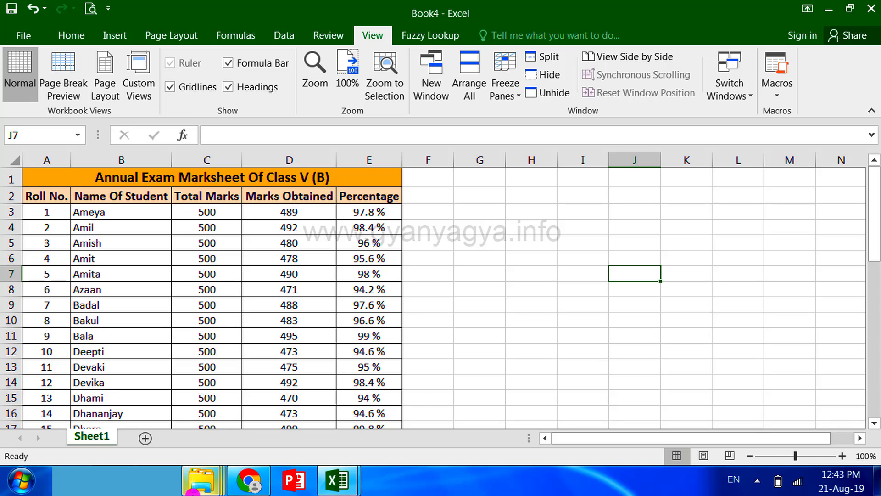
Switch to Google Chrome and show its window side by side with the Book4 and Book3 windows
key(alt+Tab)
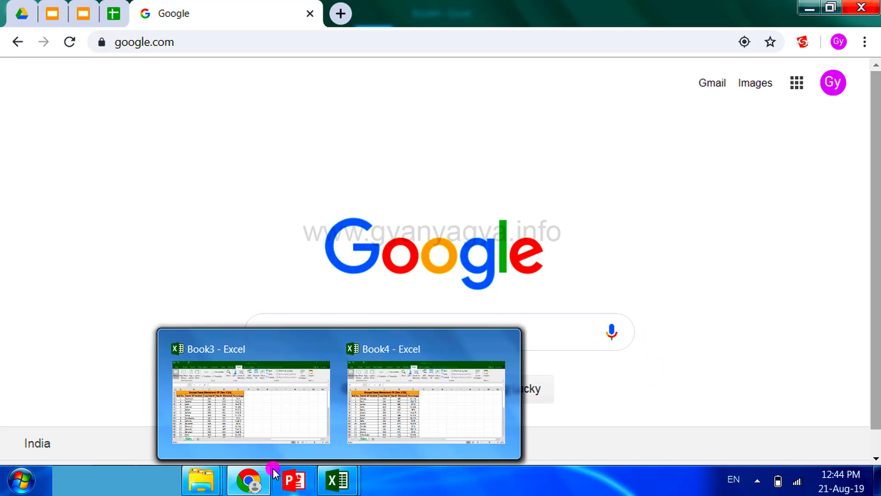
mouse_move(248, 489)
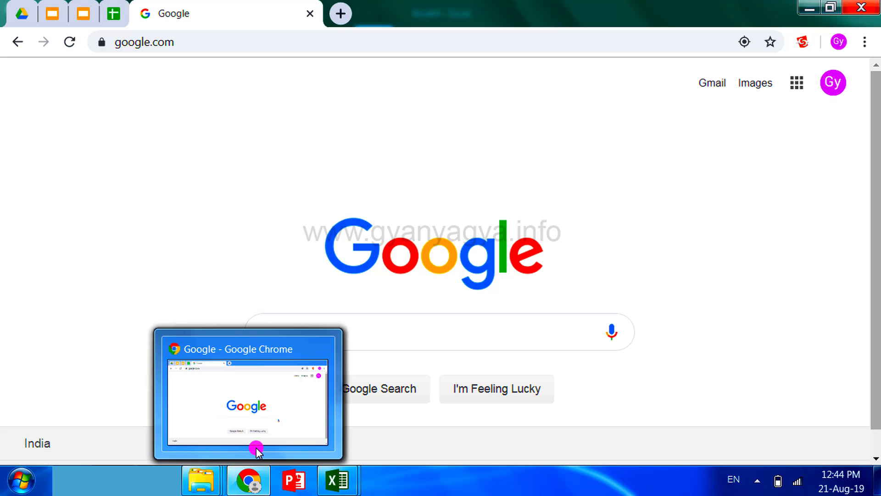
right_click(497, 486)
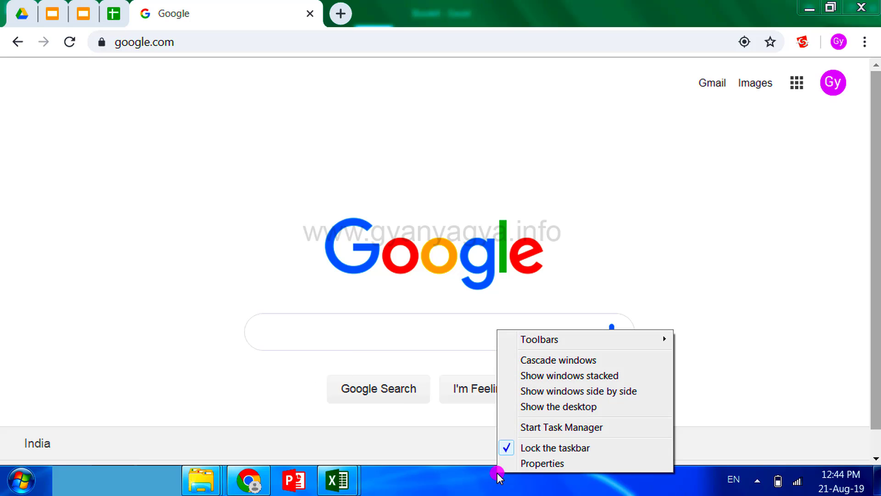
click(524, 393)
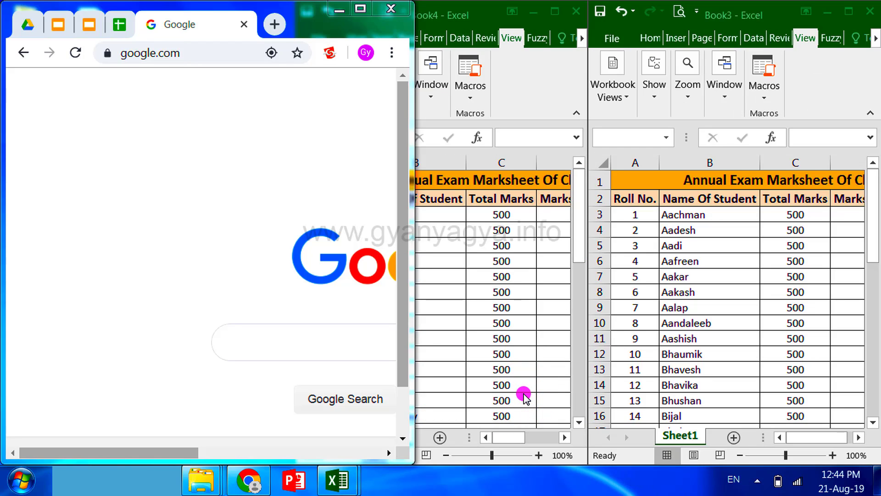
Show the Chrome, Book3 and Book4 windows stacked
right_click(474, 477)
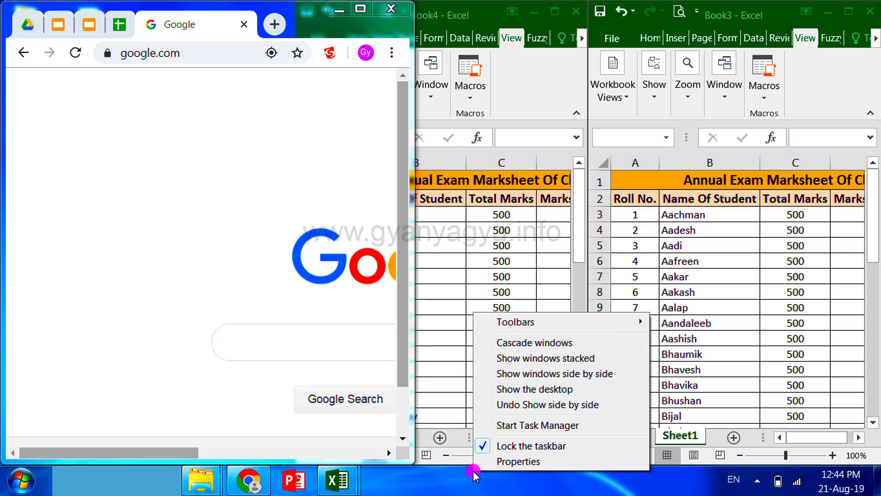
click(506, 358)
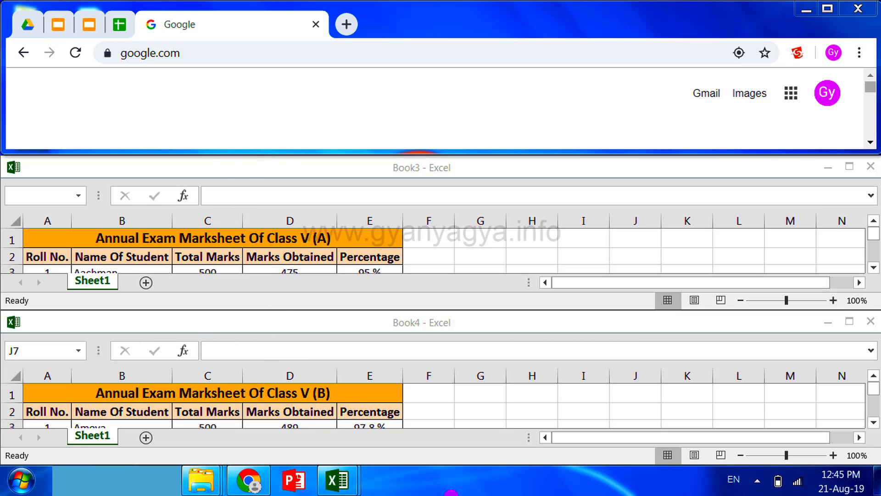
Cascade the open windows and bring Book3 and Book4 to the front in turn
right_click(452, 472)
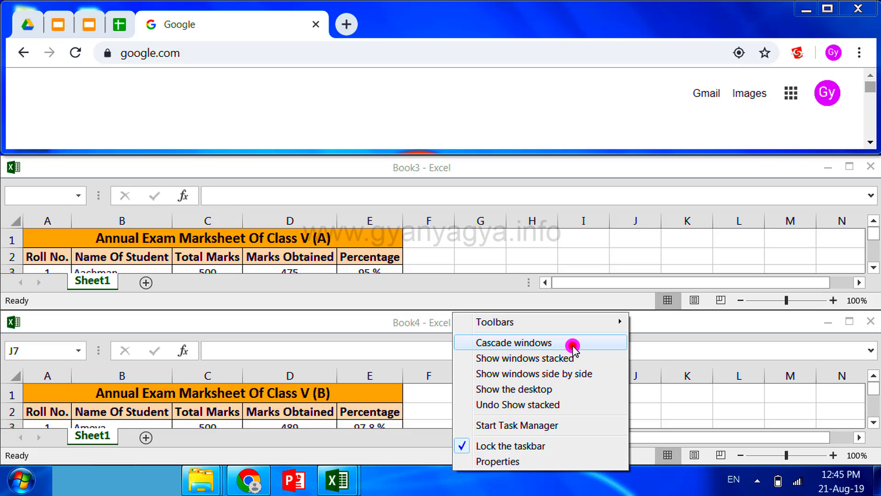
click(572, 346)
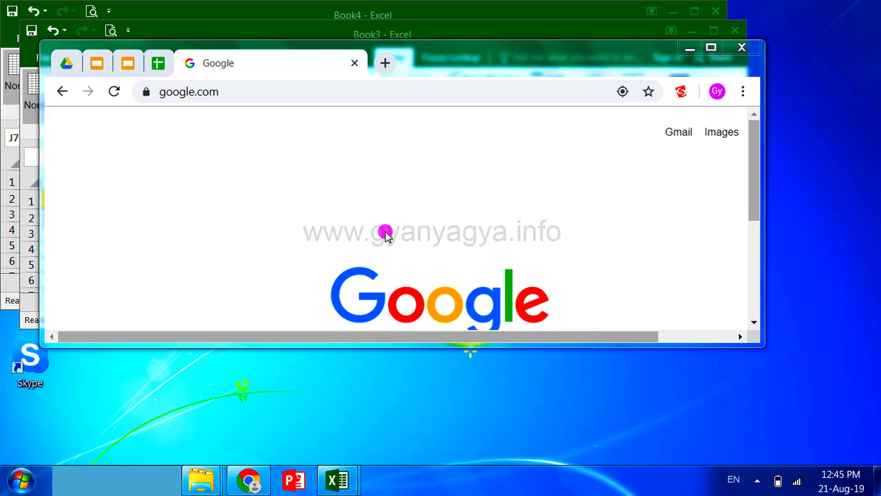
click(242, 33)
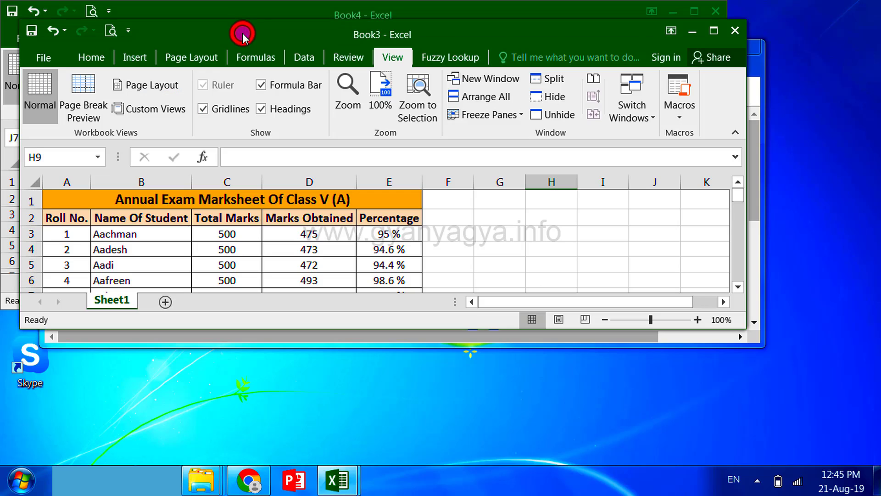
click(232, 10)
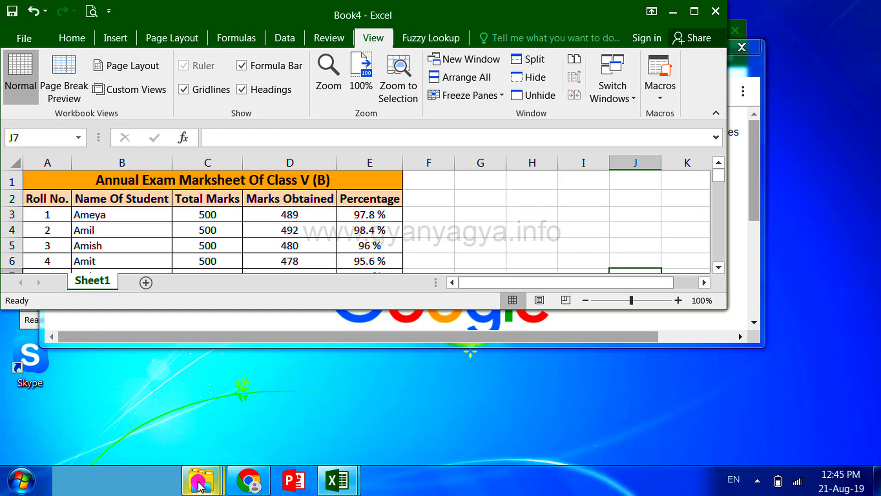
Switch to the File Explorer Computer window and show it side by side with the Chrome, Book4 and Book3 windows
click(199, 480)
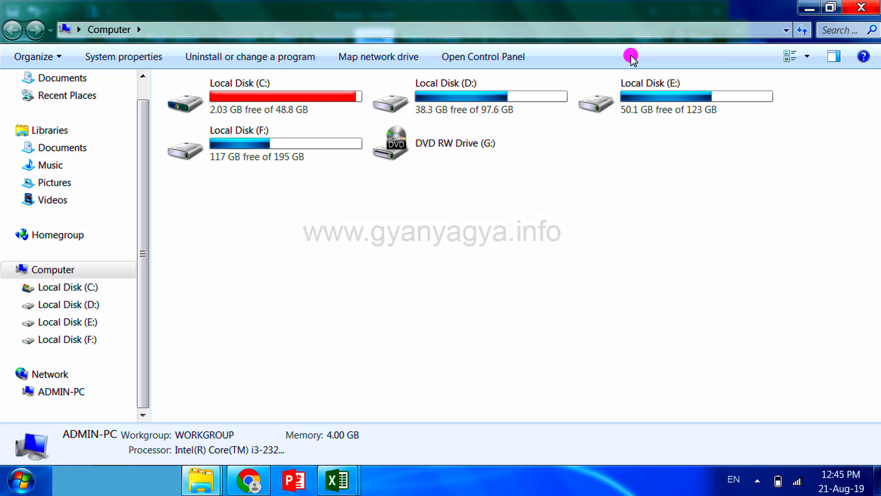
right_click(452, 477)
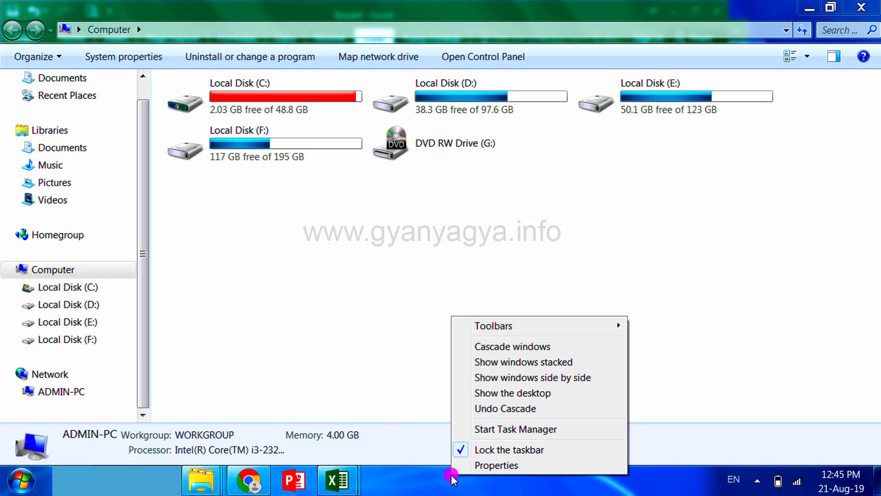
click(488, 379)
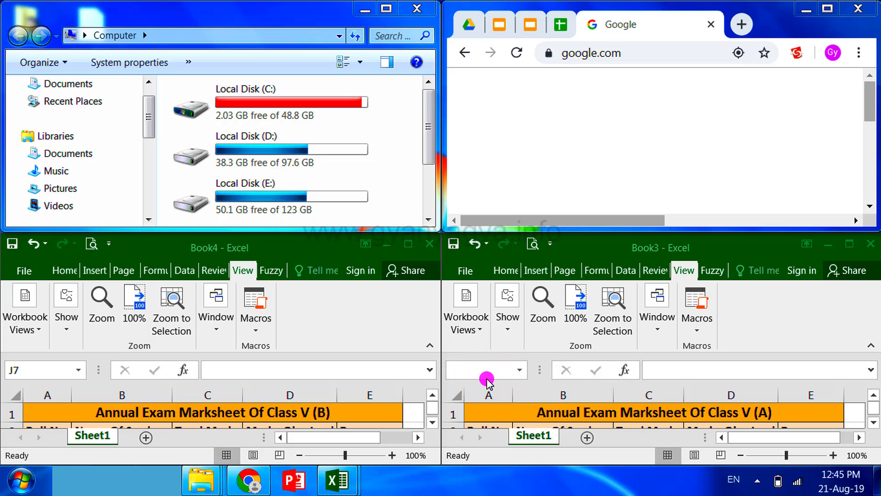